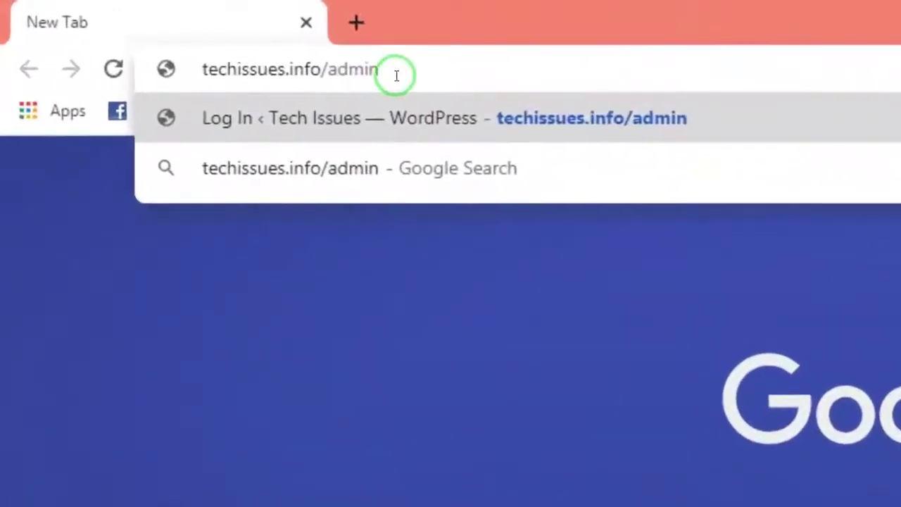
Step: Open the techissues.info/admin login page and log in to the WordPress dashboard with the prefilled credentials
{"action": "key", "text": "Return"}
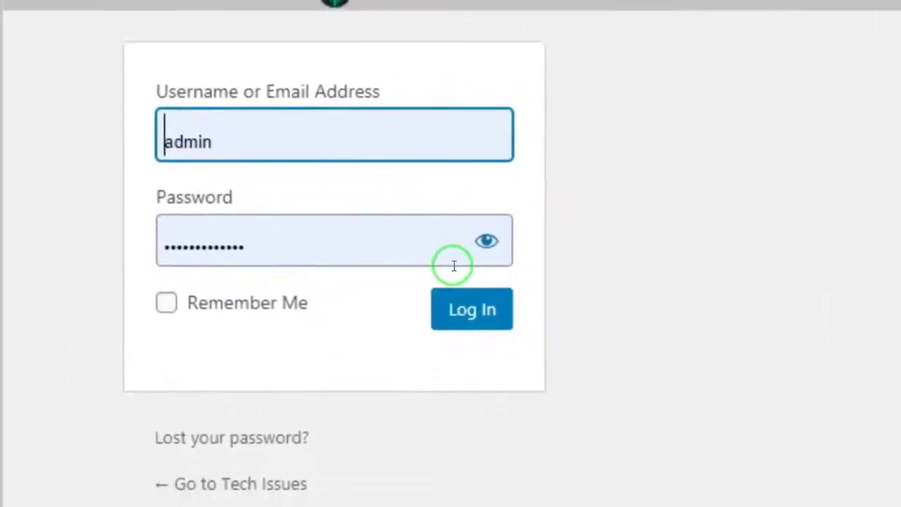
{"action": "left_click", "coordinate": [470, 315]}
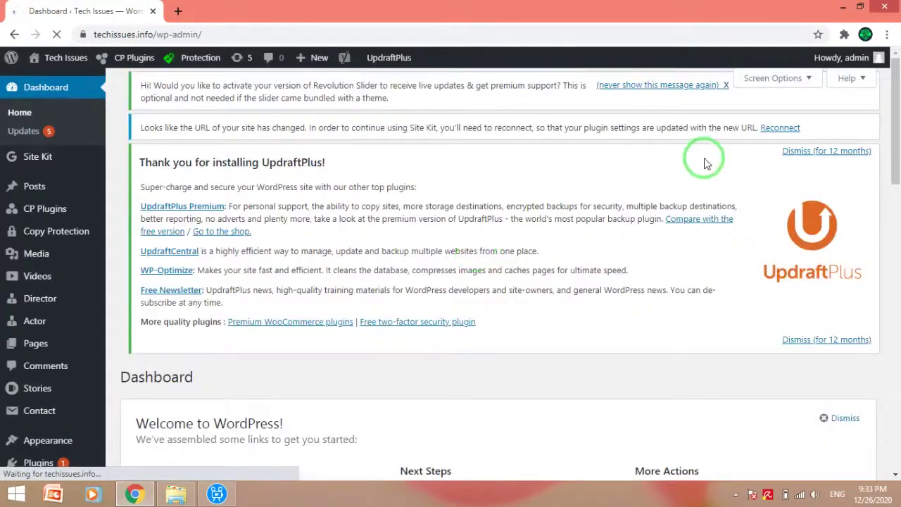
Step: Open the page for adding new plugins and search the plugin directory for "itheme security"
{"action": "left_click_drag", "start_coordinate": [897, 100], "coordinate": [895, 161]}
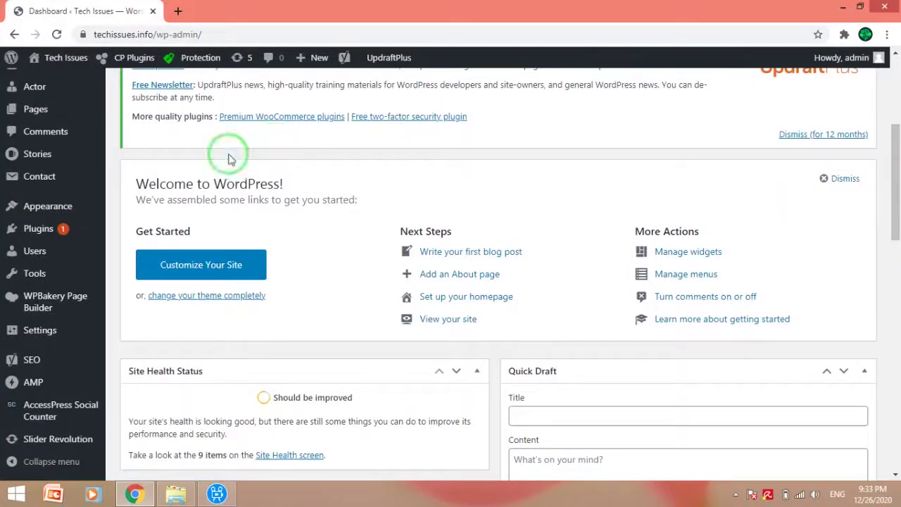
{"action": "mouse_move", "coordinate": [21, 237]}
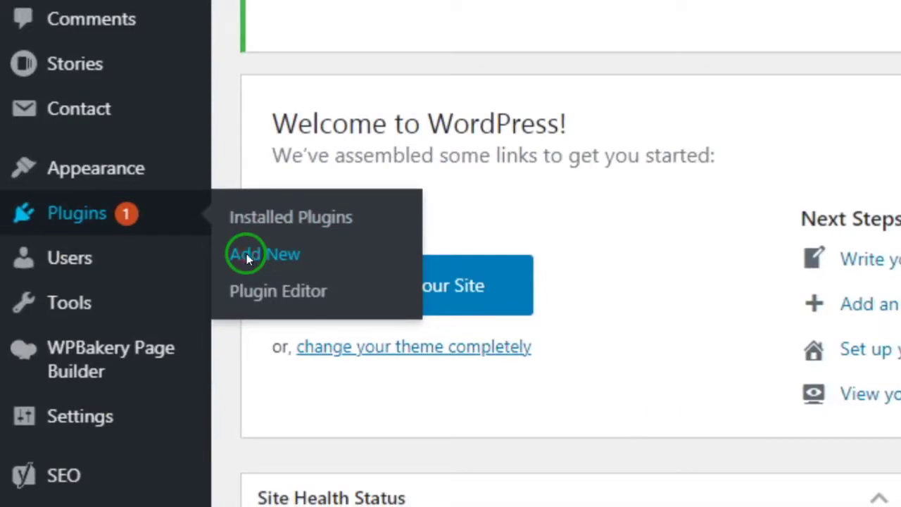
{"action": "left_click", "coordinate": [246, 255]}
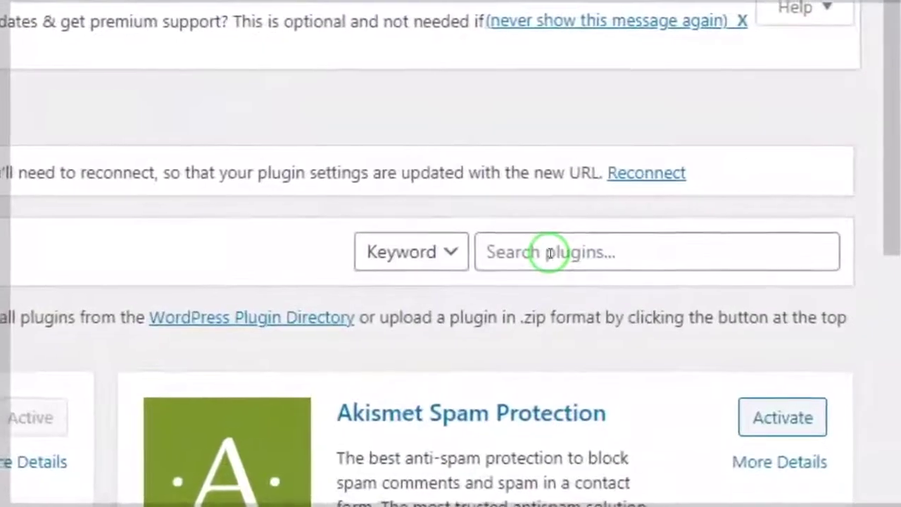
{"action": "left_click", "coordinate": [615, 235]}
{"action": "type", "text": "itheme"}
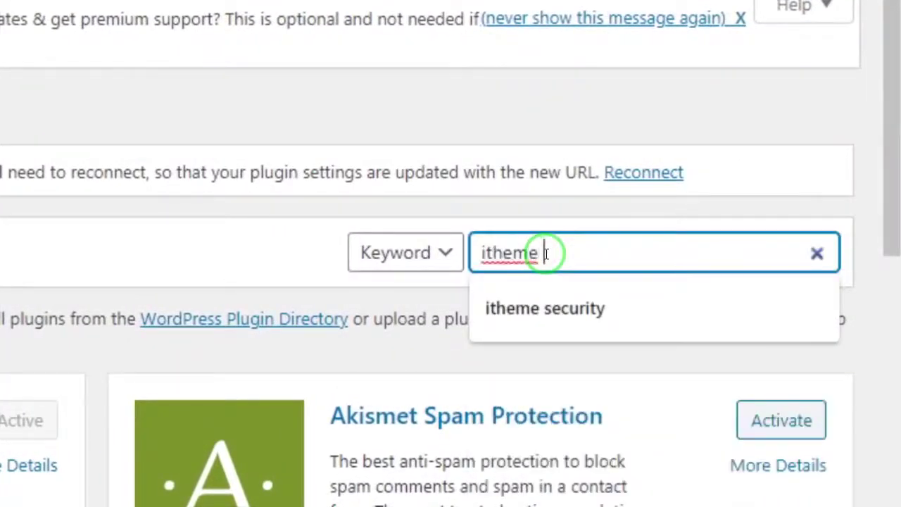
{"action": "type", "text": " security"}
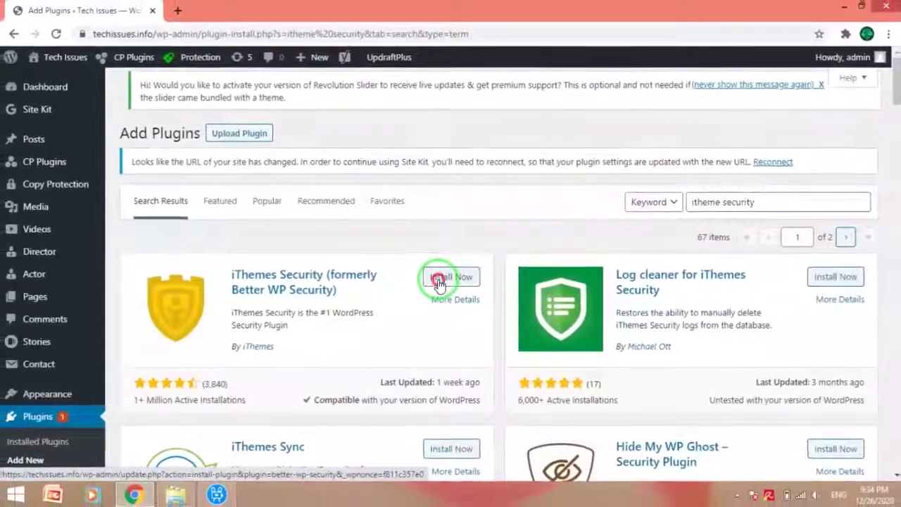
Step: Install and activate the iThemes Security (formerly Better WP Security) plugin
{"action": "left_click", "coordinate": [436, 280]}
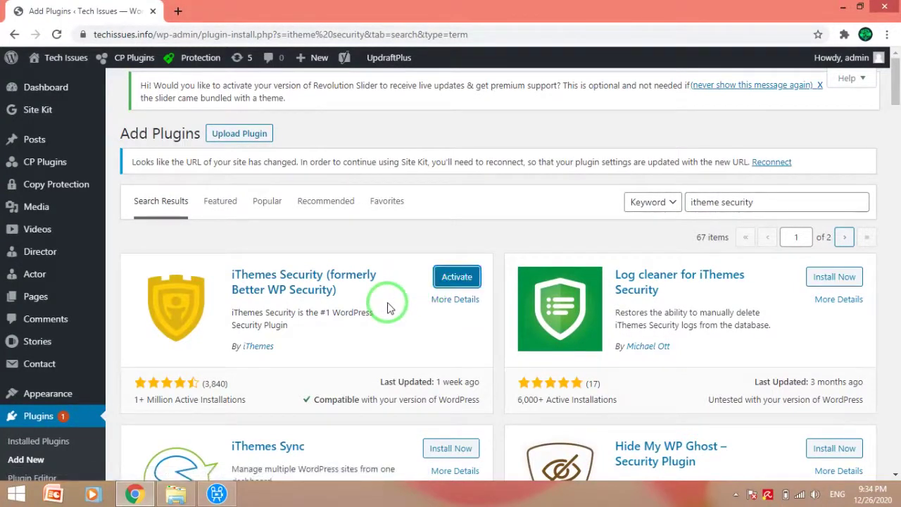
{"action": "left_click", "coordinate": [447, 280]}
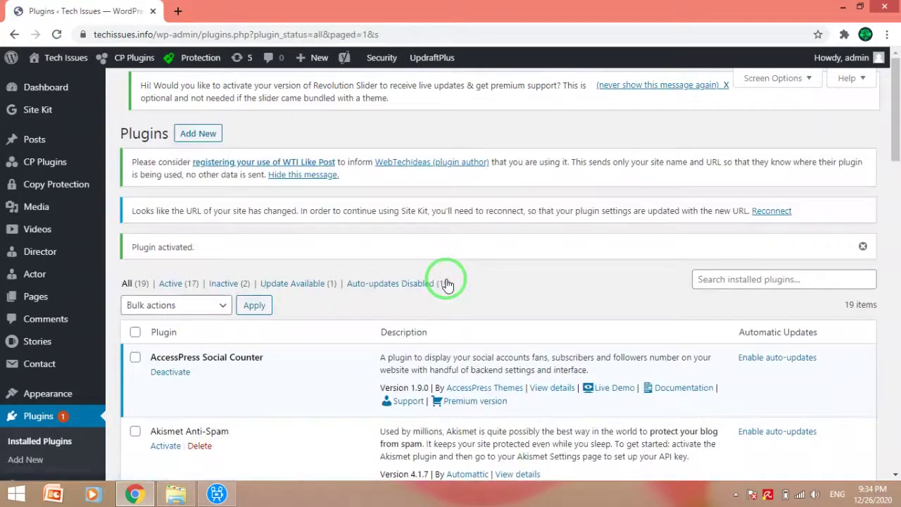
Step: Open the iThemes Security settings and run the Security Check to secure the site with the recommended modules
{"action": "left_click_drag", "start_coordinate": [895, 130], "coordinate": [893, 248]}
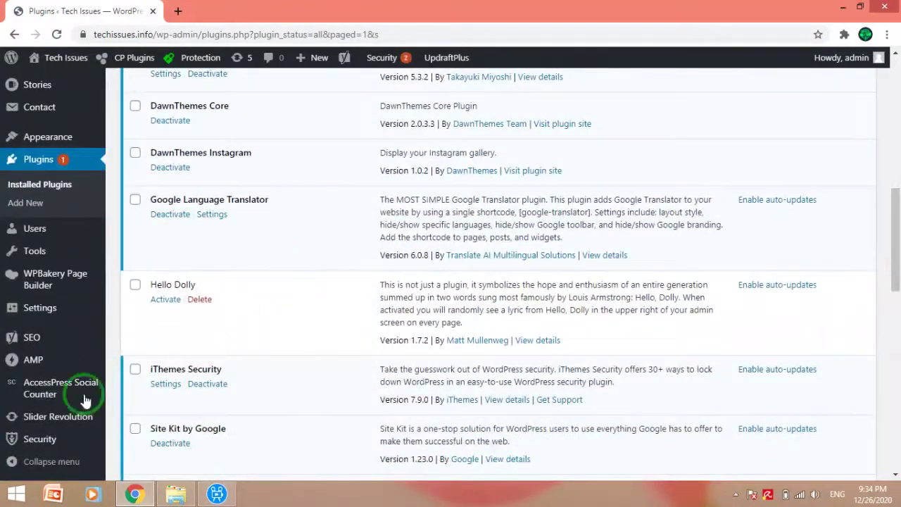
{"action": "mouse_move", "coordinate": [48, 313]}
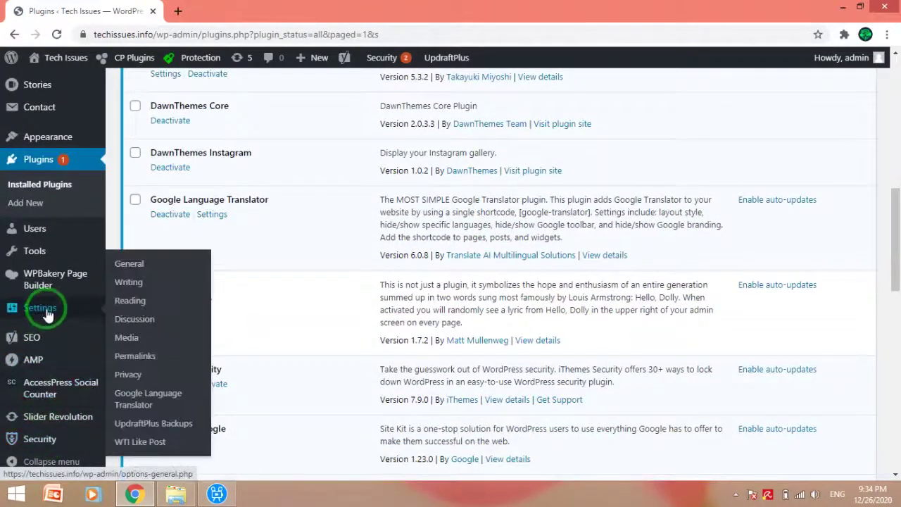
{"action": "mouse_move", "coordinate": [38, 443]}
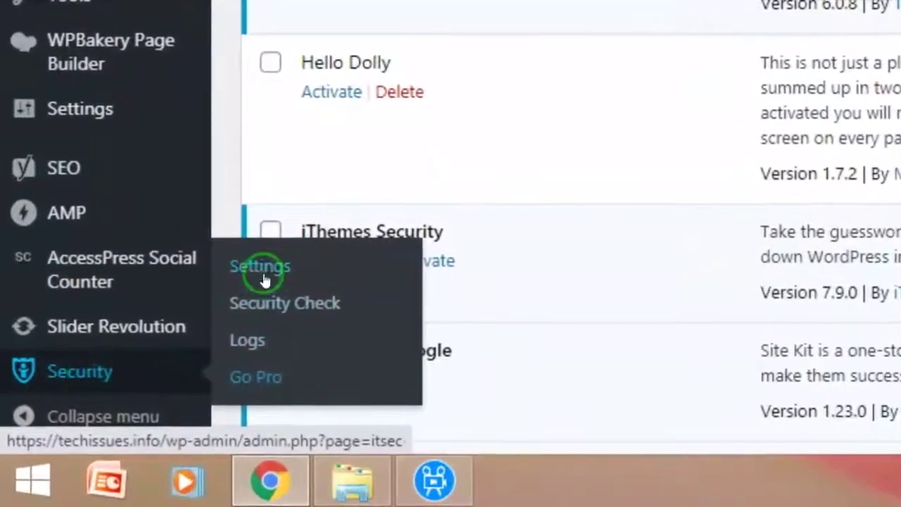
{"action": "left_click", "coordinate": [264, 264]}
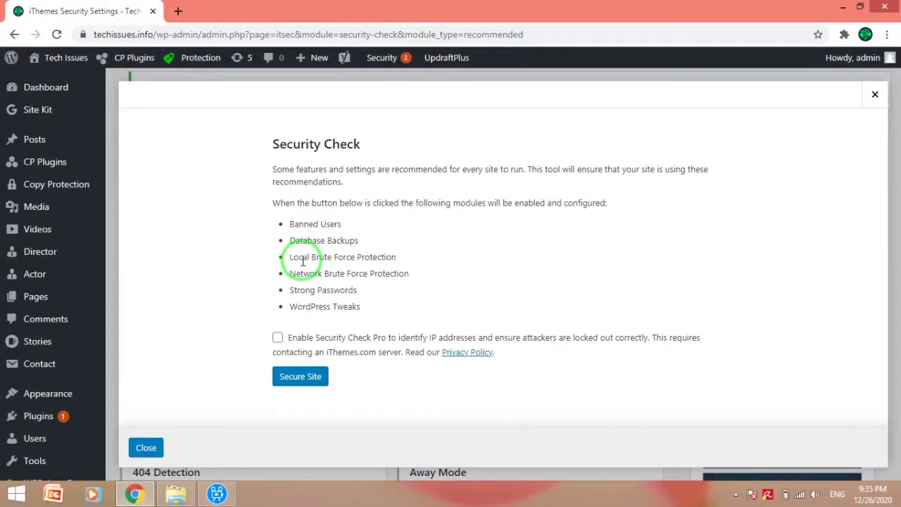
{"action": "left_click", "coordinate": [289, 378]}
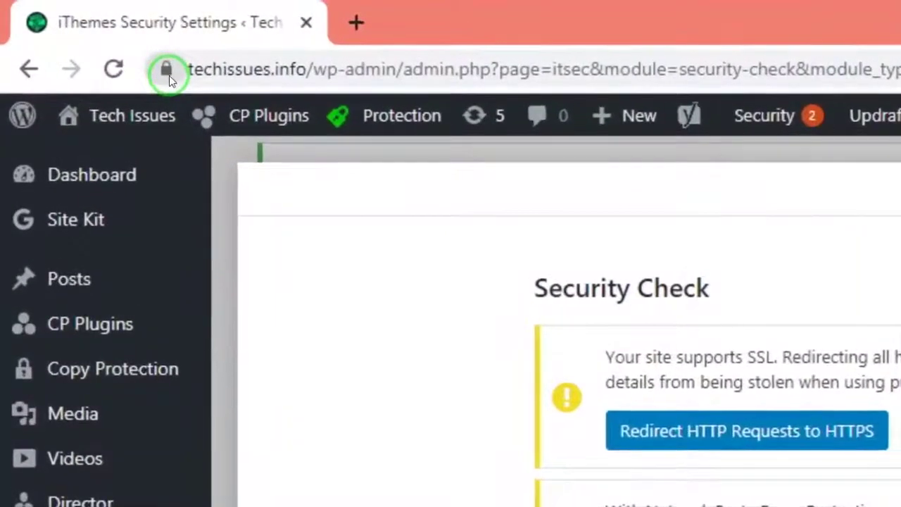
Step: View the site's connection security information, redirect HTTP requests to HTTPS and activate Network Brute Force Protection
{"action": "left_click", "coordinate": [169, 75]}
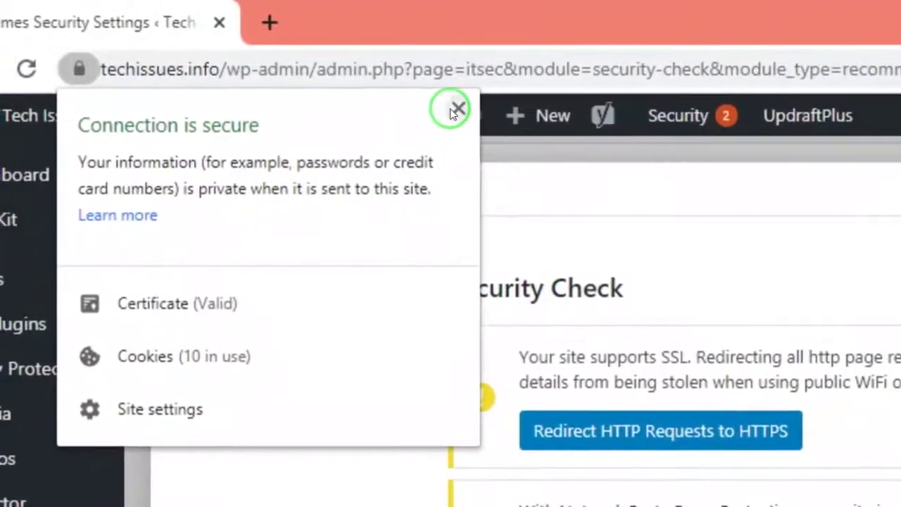
{"action": "left_click", "coordinate": [455, 111]}
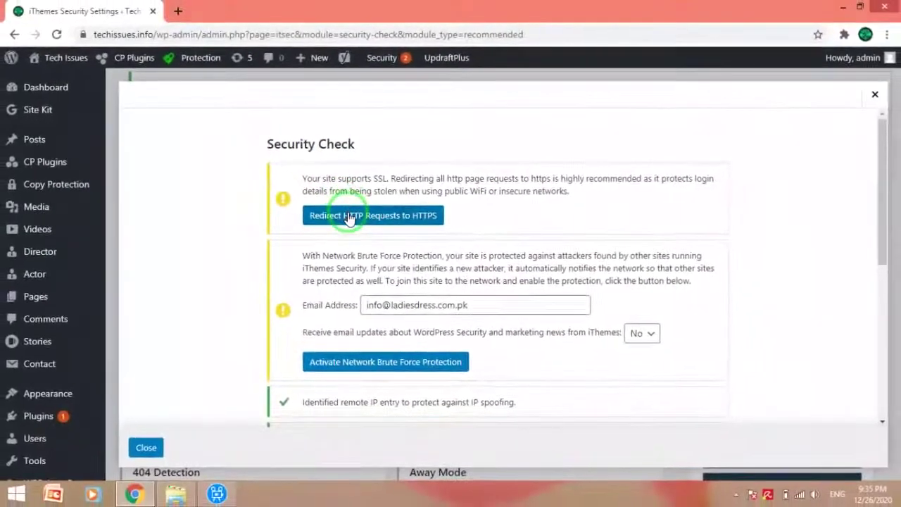
{"action": "left_click", "coordinate": [393, 254]}
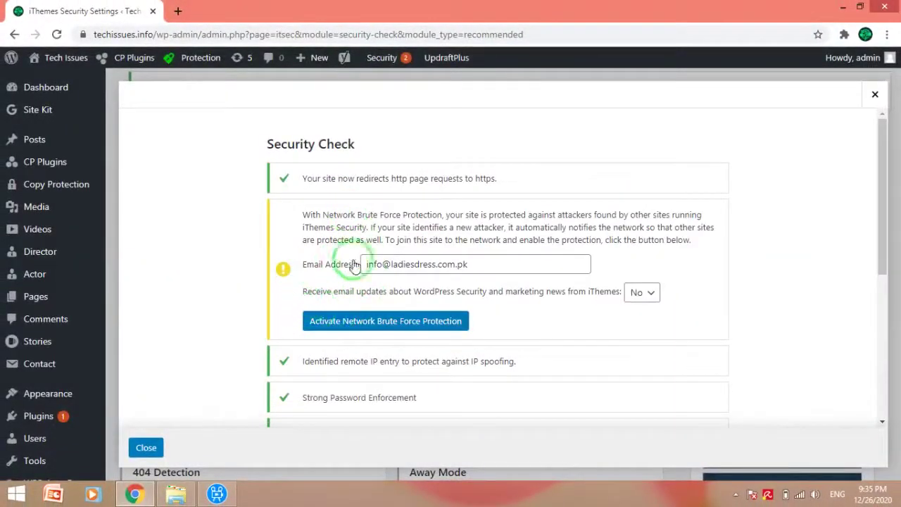
{"action": "left_click", "coordinate": [375, 323]}
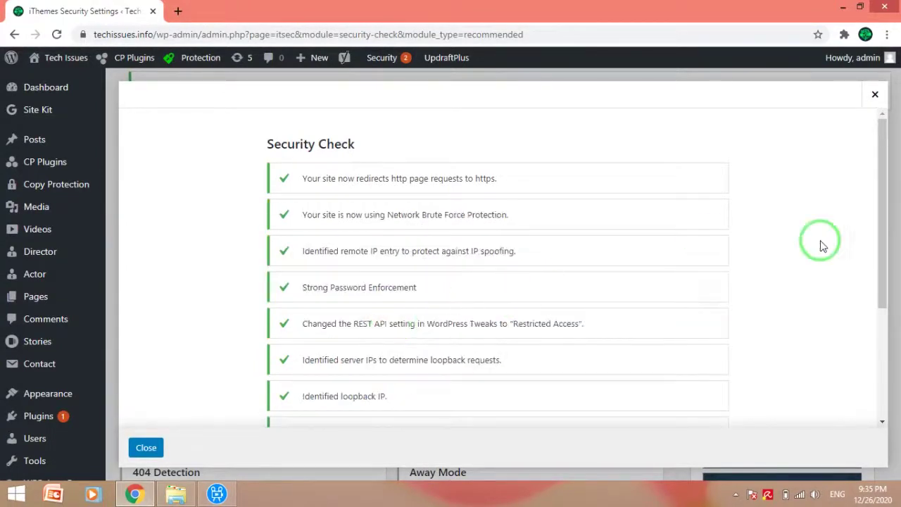
Step: Run the secure-site check again, review its results and close the Security Check
{"action": "left_click_drag", "start_coordinate": [880, 235], "coordinate": [878, 364]}
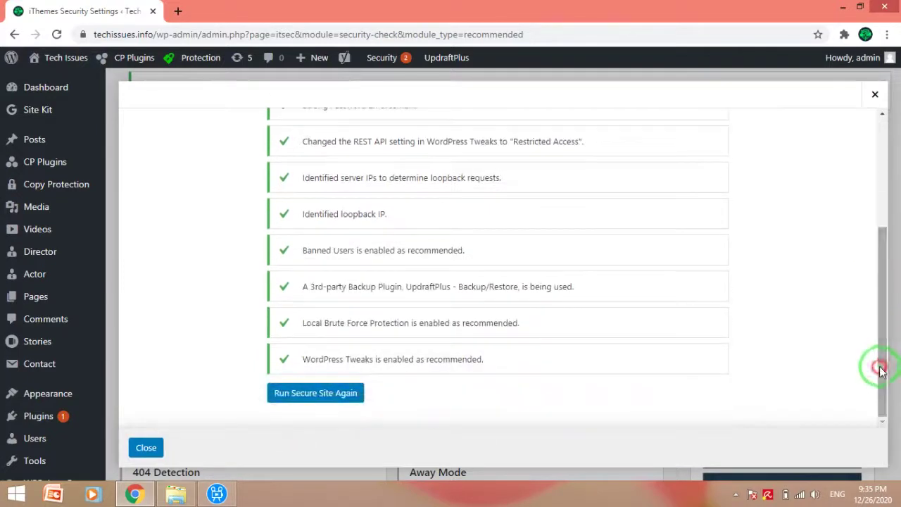
{"action": "left_click", "coordinate": [324, 394]}
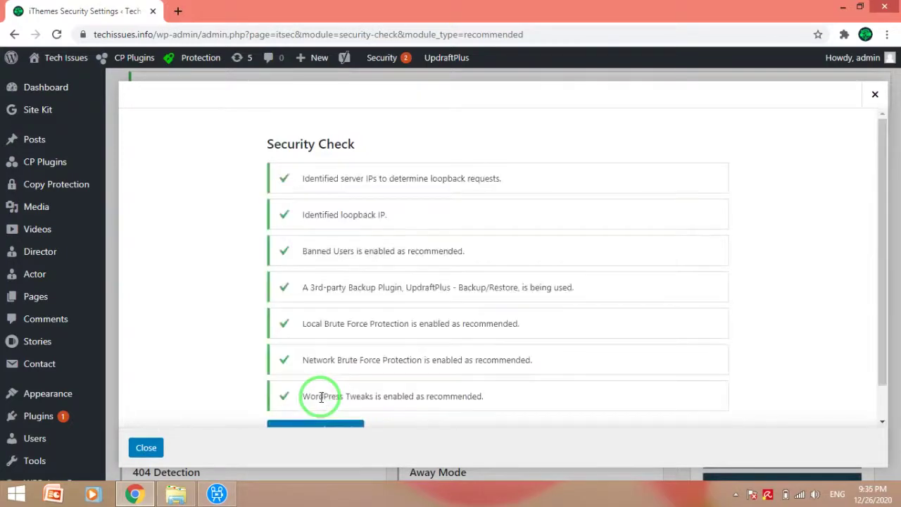
{"action": "left_click_drag", "start_coordinate": [879, 352], "coordinate": [877, 412]}
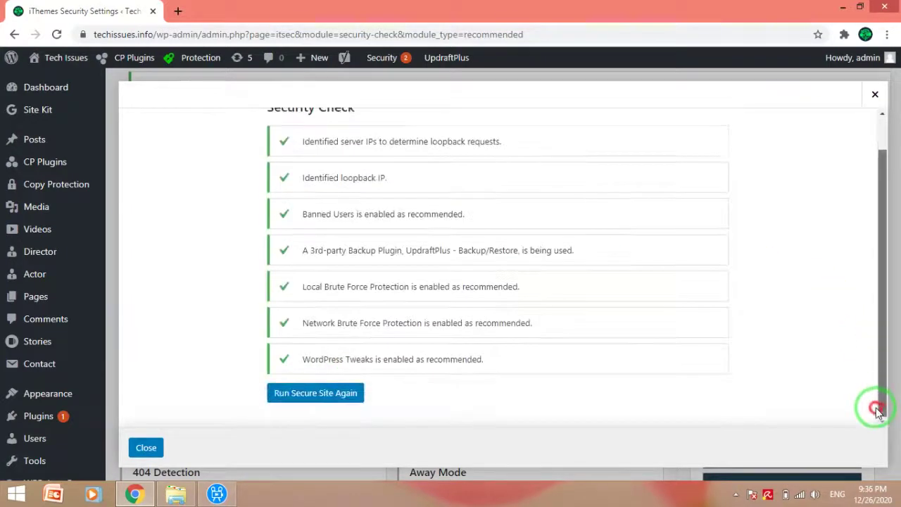
{"action": "left_click", "coordinate": [146, 447]}
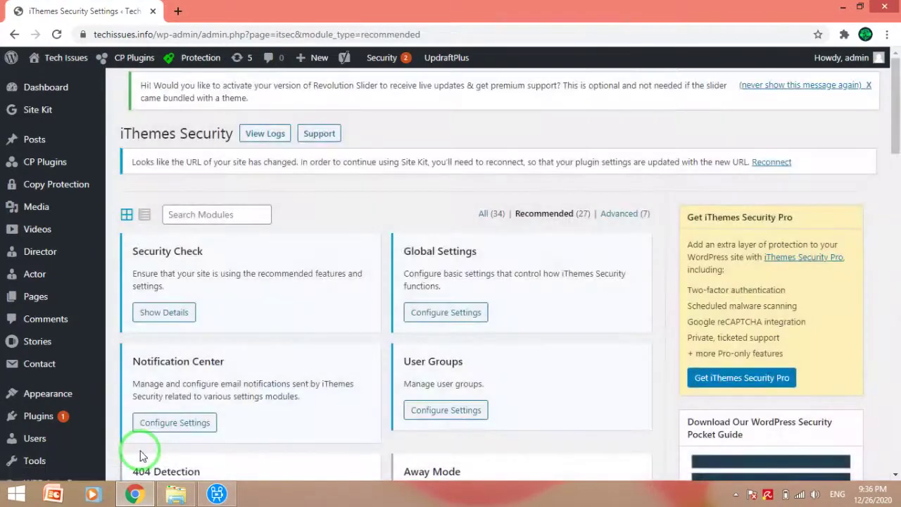
Step: Look over the security modules and open techissues.info/admin in a new incognito window
{"action": "left_click_drag", "start_coordinate": [893, 124], "coordinate": [897, 270]}
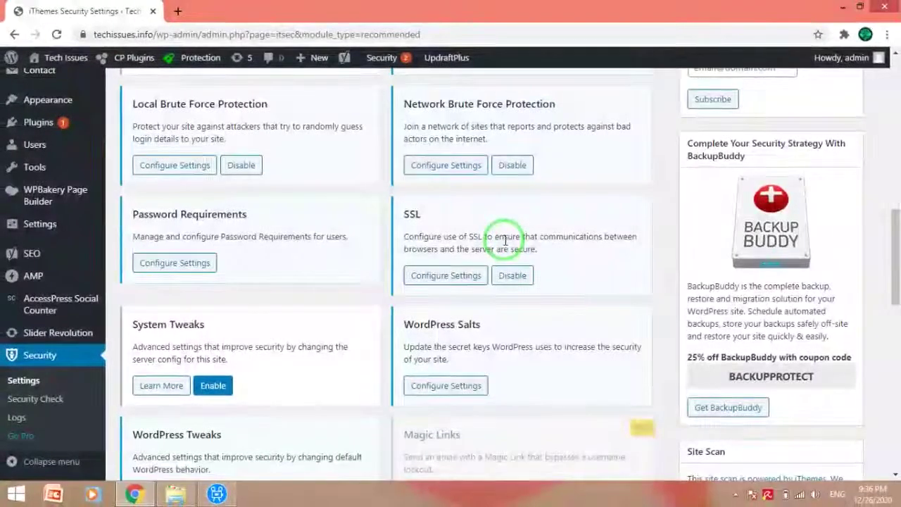
{"action": "left_click", "coordinate": [888, 34]}
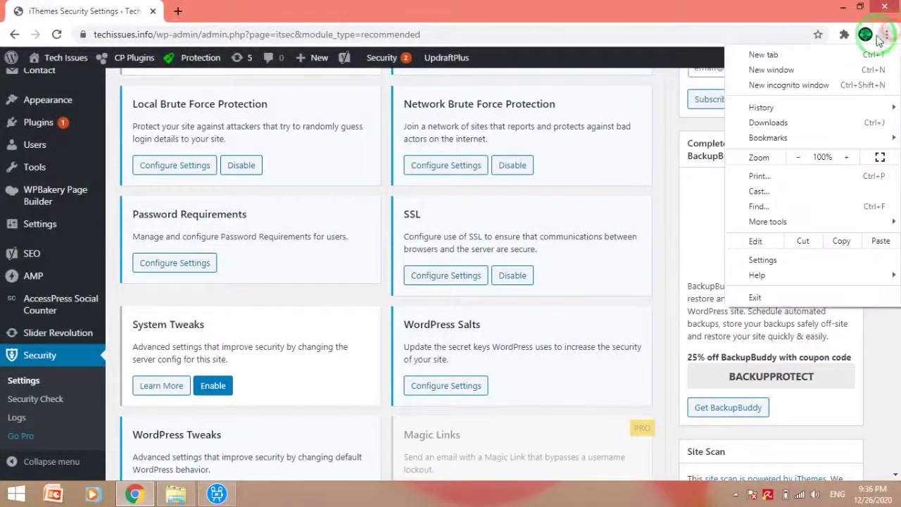
{"action": "left_click", "coordinate": [781, 95]}
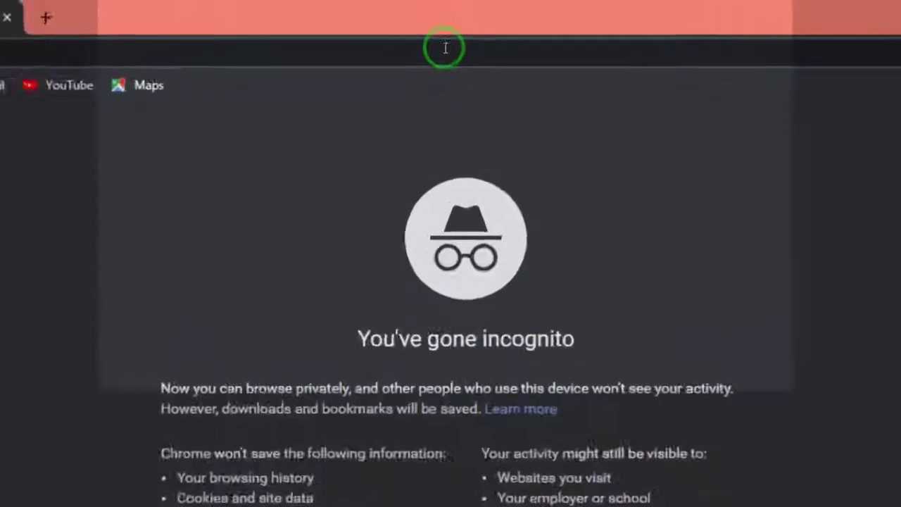
{"action": "type", "text": "techissues.info"}
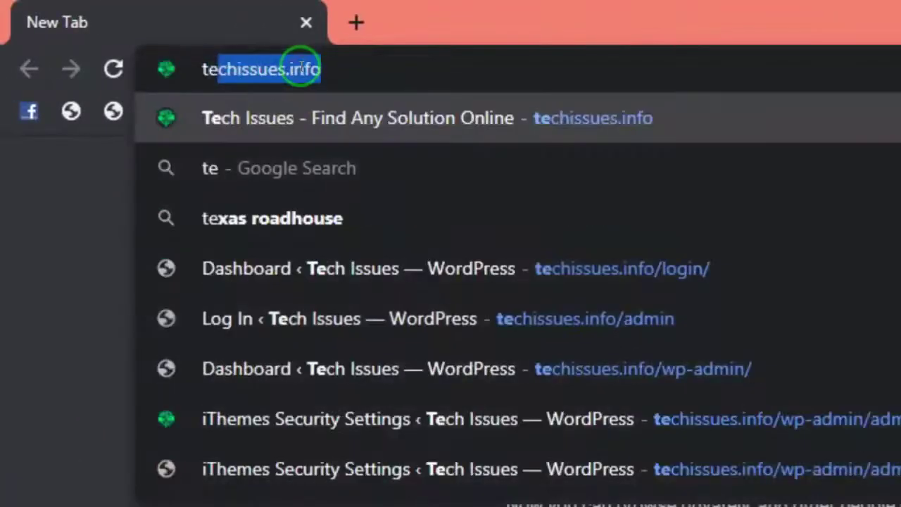
{"action": "left_click", "coordinate": [340, 65]}
{"action": "type", "text": "/admin"}
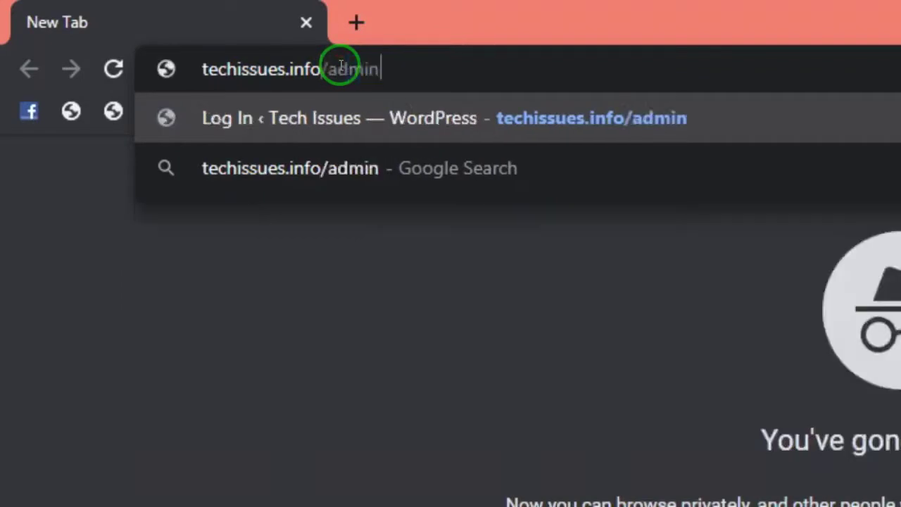
{"action": "key", "text": "Return"}
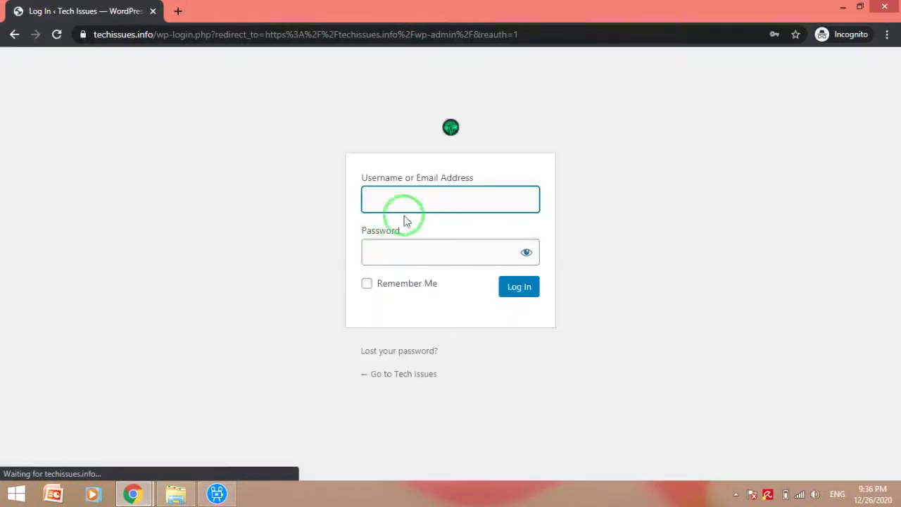
Step: Try to log in as admin with an incorrect password entered in the Password field
{"action": "left_click", "coordinate": [426, 203]}
{"action": "left_click", "coordinate": [420, 244]}
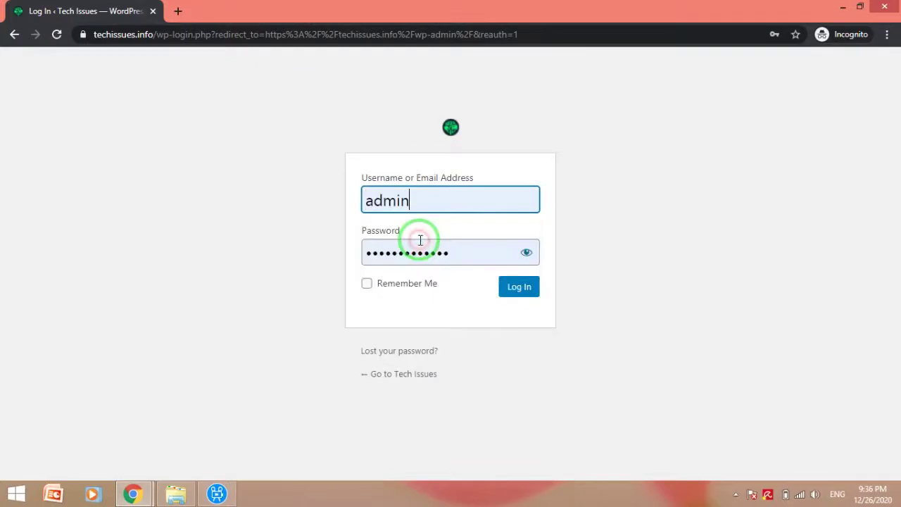
{"action": "left_click", "coordinate": [454, 252]}
{"action": "left_click", "coordinate": [457, 252]}
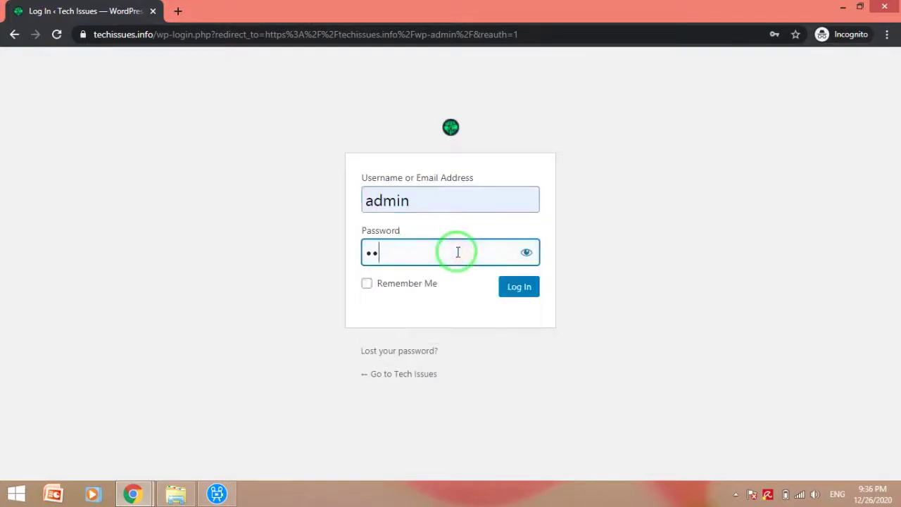
{"action": "key", "text": "BackSpace"}
{"action": "key", "text": "BackSpace"}
{"action": "key", "text": "BackSpace"}
{"action": "key", "text": "BackSpace"}
{"action": "type", "text": "a"}
{"action": "left_click", "coordinate": [512, 288]}
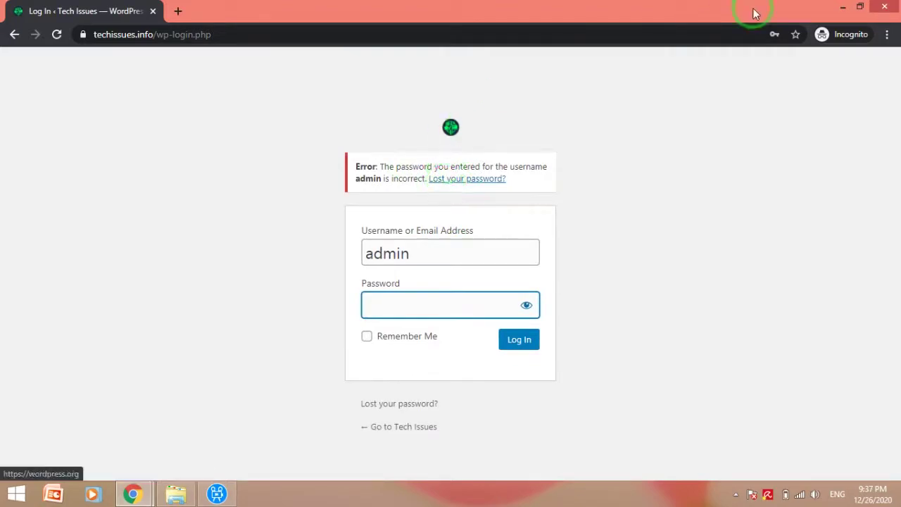
Step: Return to the dashboard window, reload the iThemes Security settings and open the security logs
{"action": "left_click", "coordinate": [842, 8]}
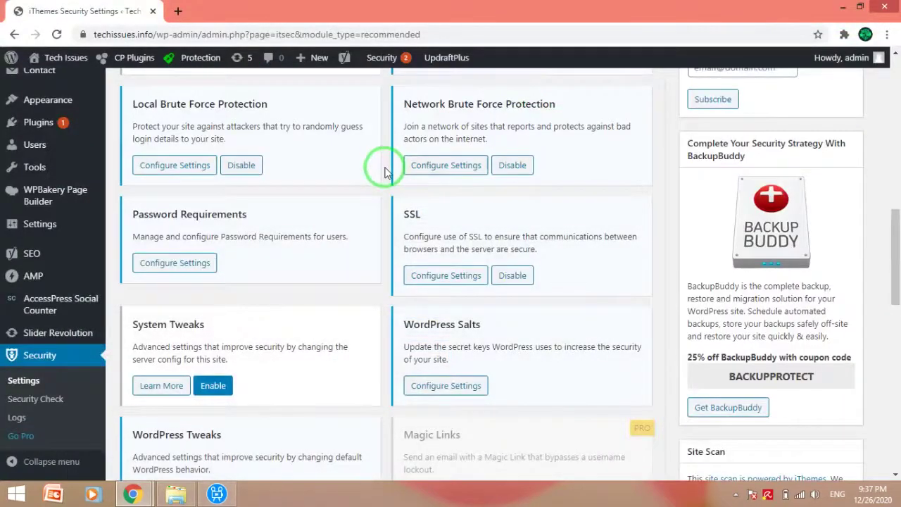
{"action": "left_click", "coordinate": [17, 385]}
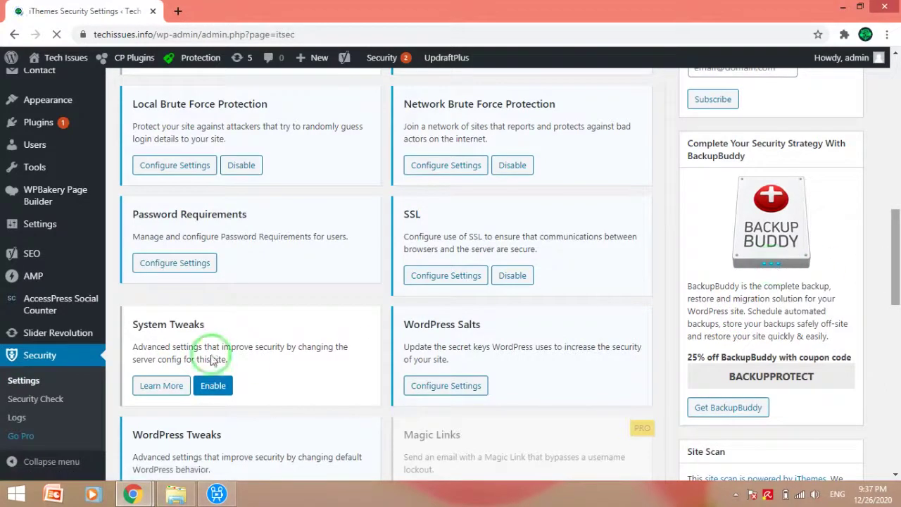
{"action": "left_click", "coordinate": [21, 382]}
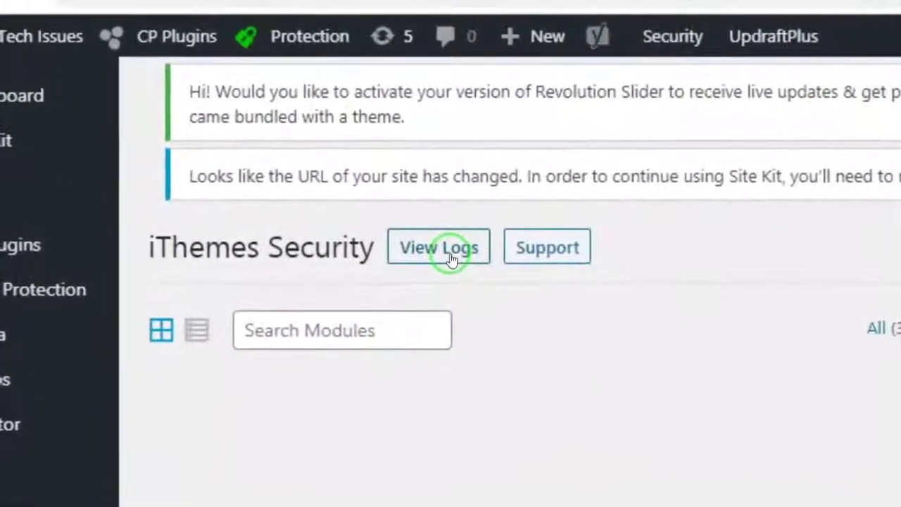
{"action": "left_click", "coordinate": [271, 169]}
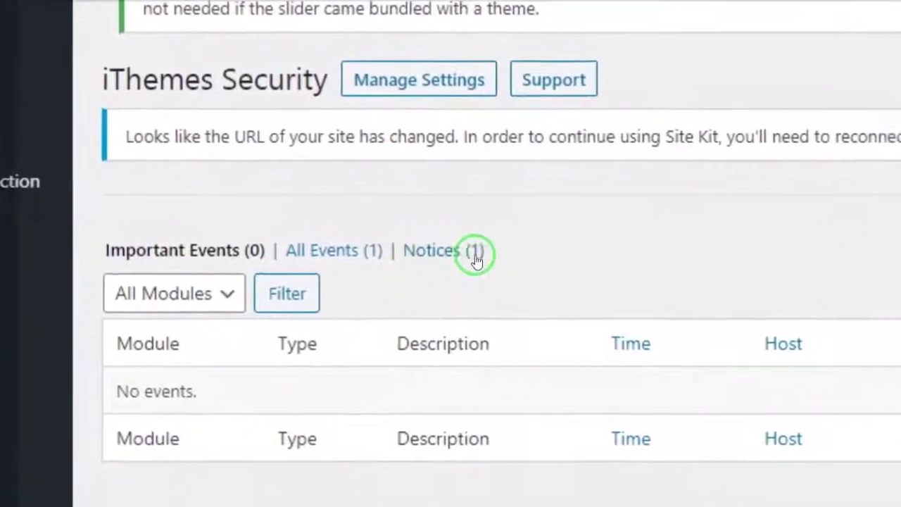
Step: Filter the logs to notices, examine the Brute Force entry's description and raw details, and close the details
{"action": "left_click", "coordinate": [474, 260]}
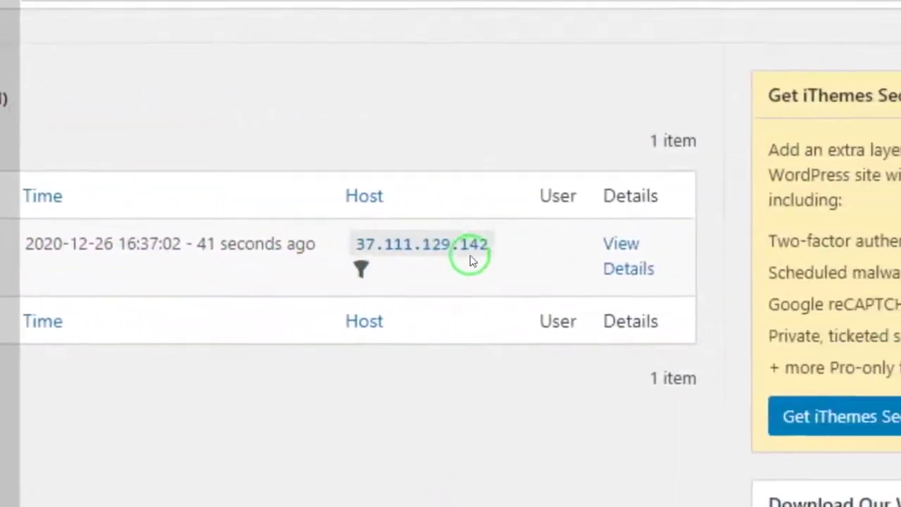
{"action": "left_click", "coordinate": [547, 260]}
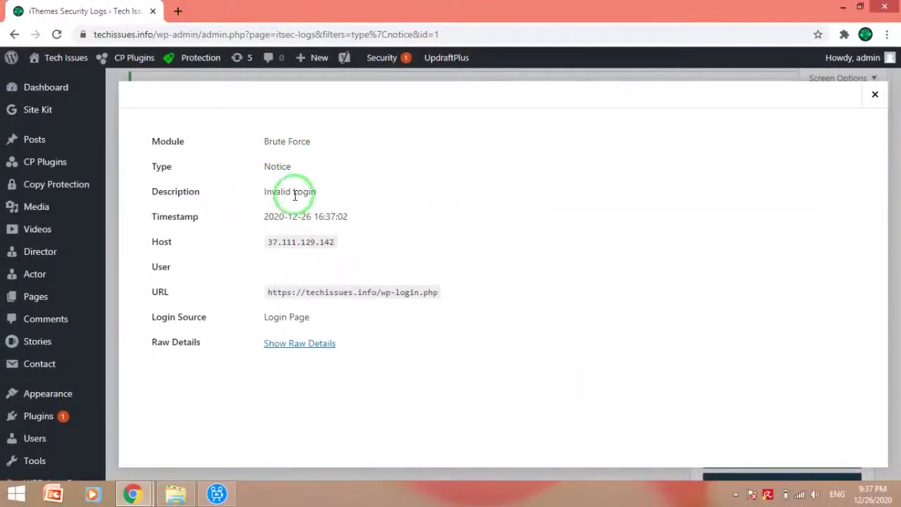
{"action": "left_click_drag", "start_coordinate": [319, 195], "coordinate": [266, 192]}
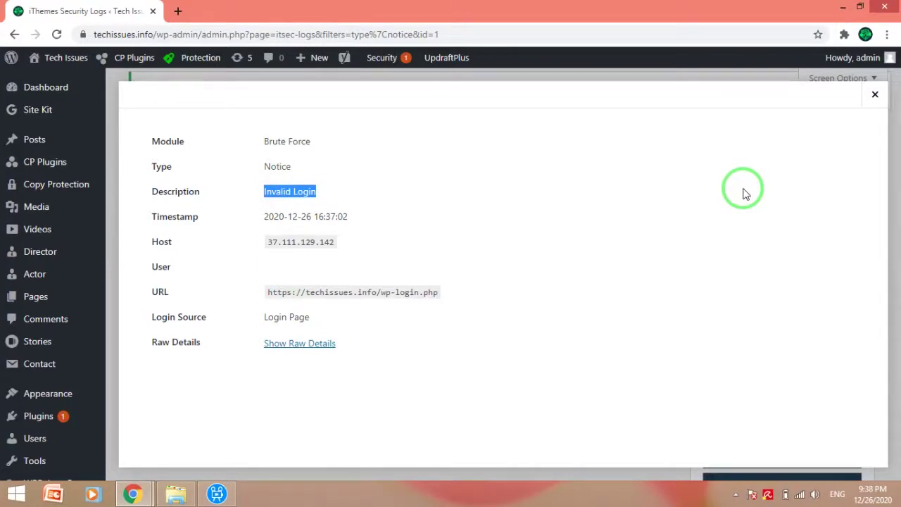
{"action": "left_click", "coordinate": [318, 345]}
{"action": "left_click_drag", "start_coordinate": [880, 154], "coordinate": [897, 142]}
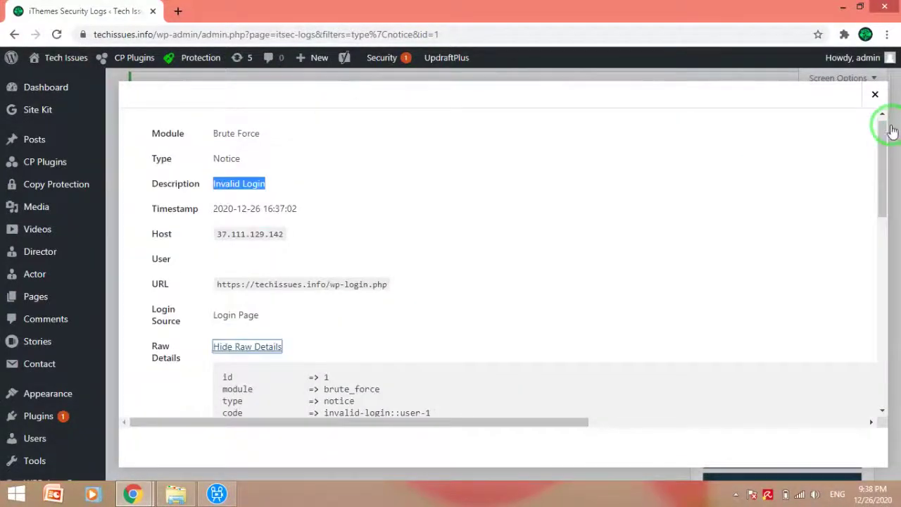
{"action": "left_click", "coordinate": [875, 95]}
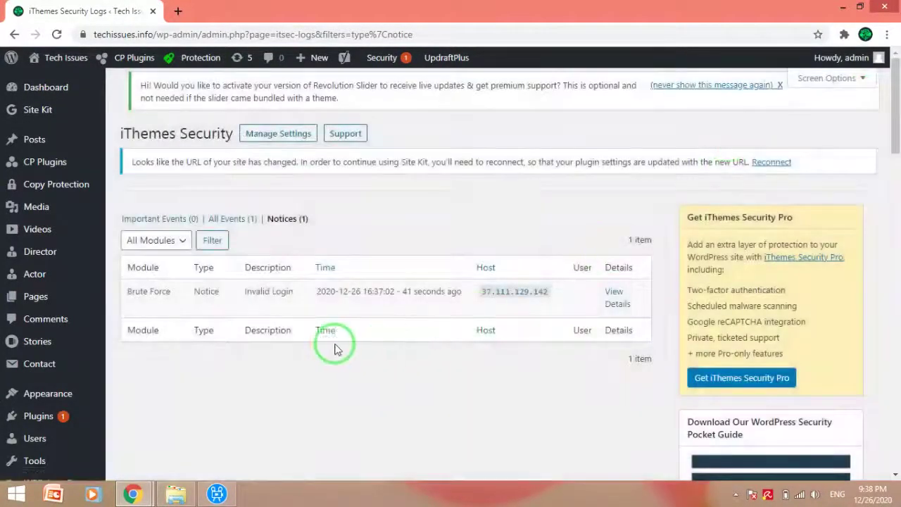